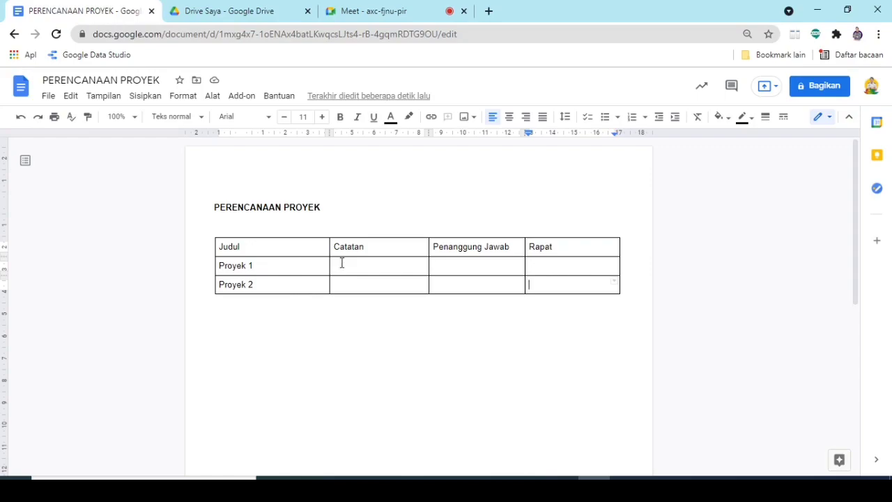
# Step: Insert file smart chips in the Catatan column: "Unit 3, Pelajaran 3, Tugas Siswa" for Proyek 1 and the "TUGAS 1 IPA" spreadsheet for Proyek 2
pyautogui.click(342, 263)
pyautogui.write('@')
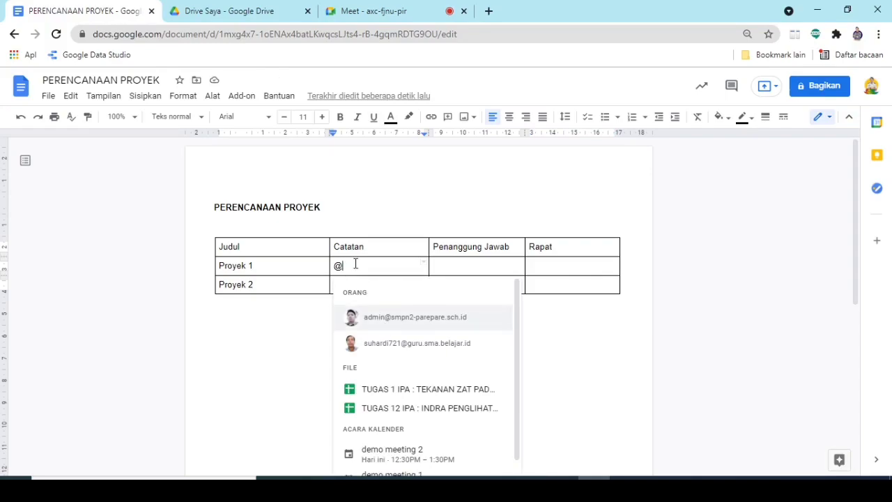
pyautogui.write('tugas')
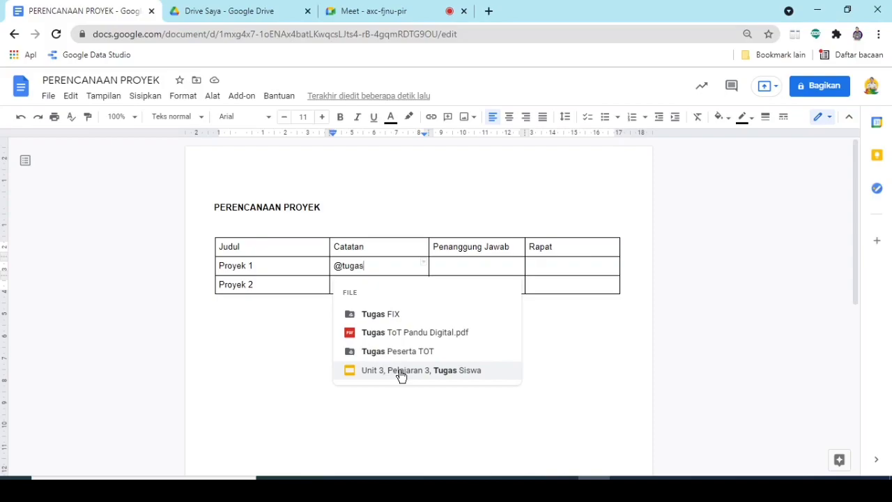
pyautogui.click(401, 374)
pyautogui.doubleClick(346, 285)
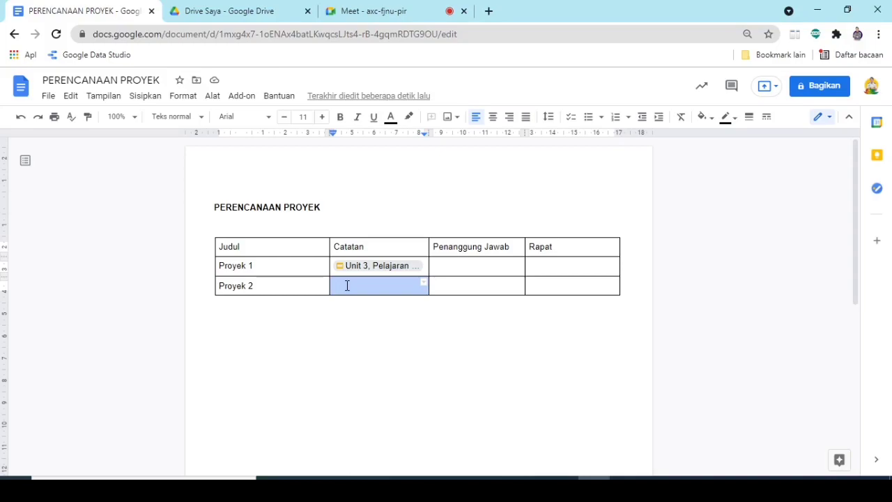
pyautogui.write('@')
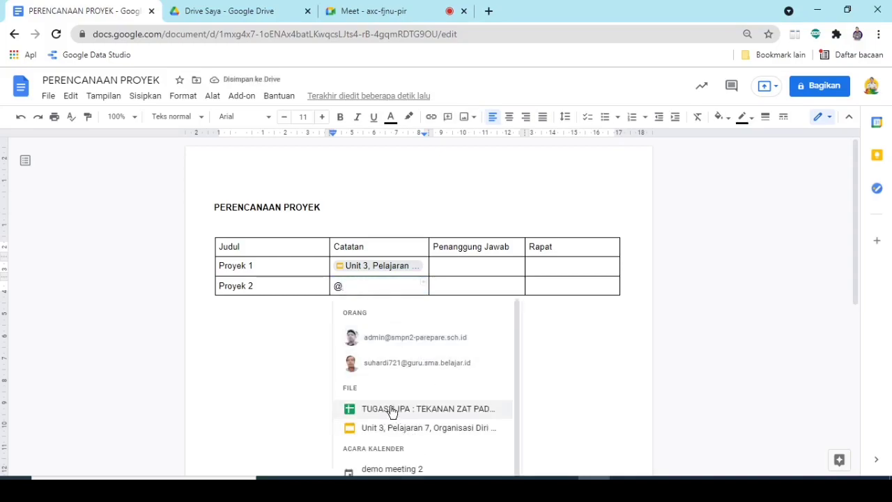
pyautogui.click(396, 418)
# Step: Insert people smart chips in the Penanggung Jawab column: the first suggested contact for Proyek 1 and the second for Proyek 2
pyautogui.click(446, 262)
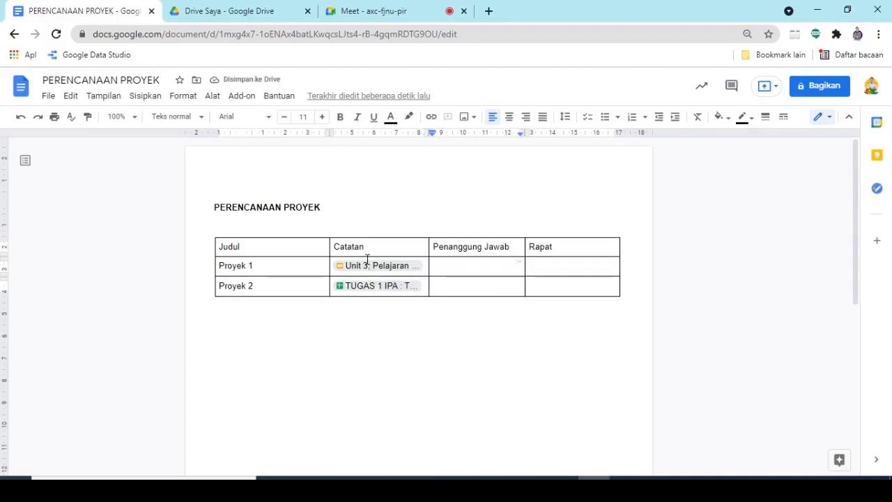
pyautogui.moveTo(380, 286)
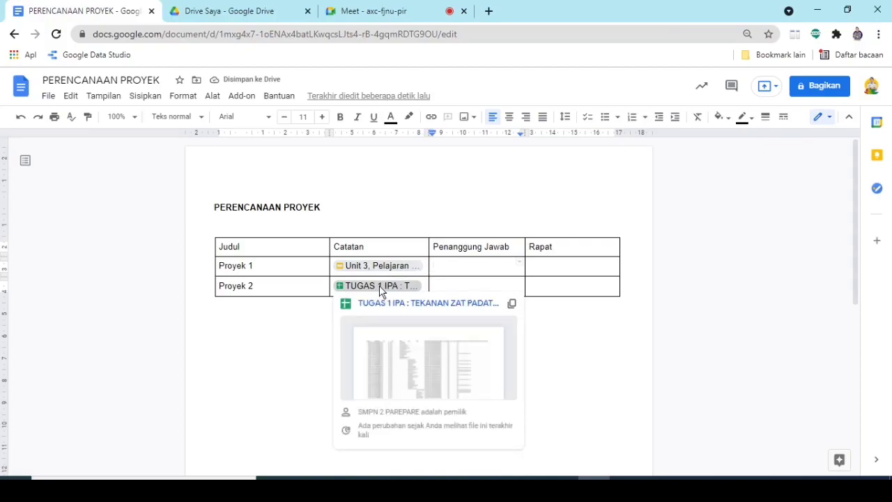
pyautogui.click(460, 267)
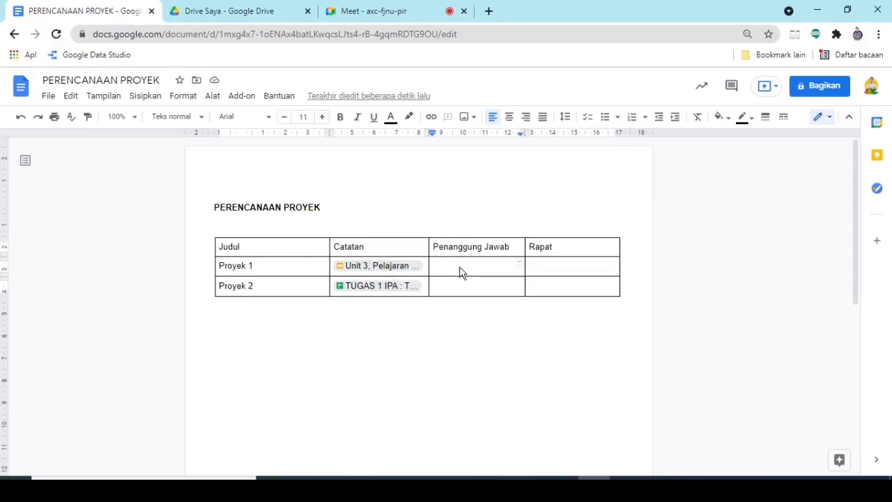
pyautogui.write('@')
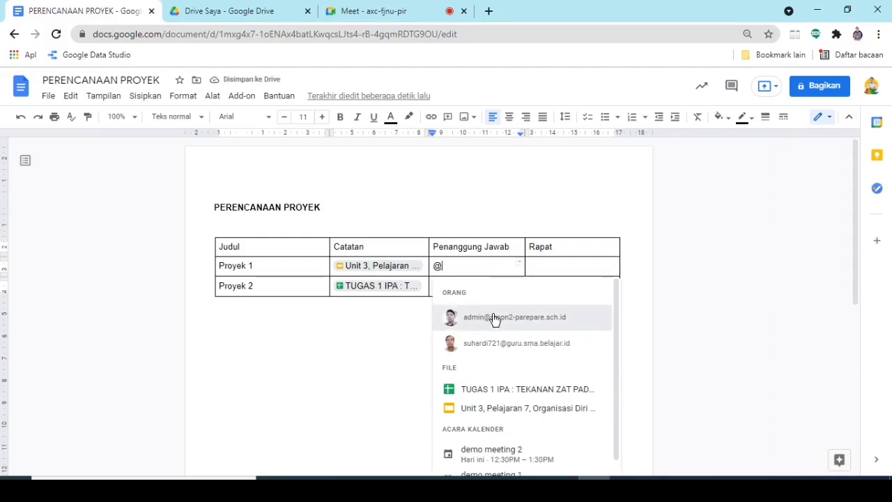
pyautogui.click(465, 318)
pyautogui.doubleClick(397, 289)
pyautogui.write('@')
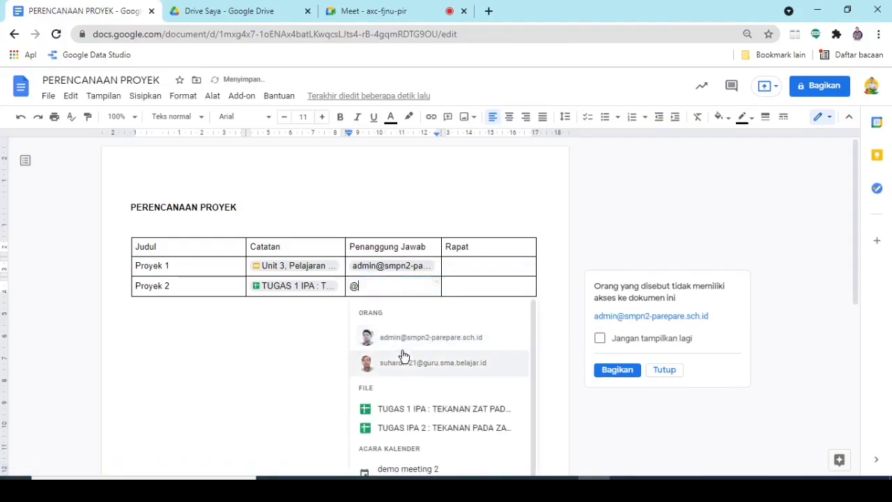
pyautogui.click(393, 359)
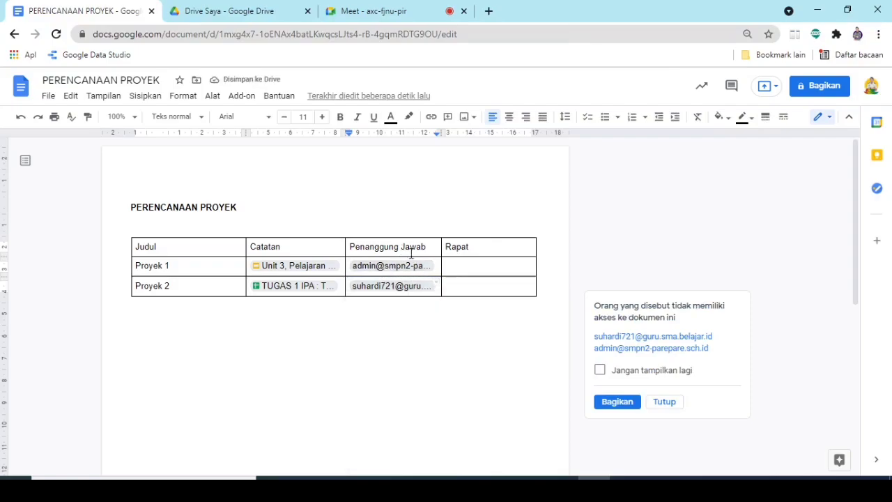
# Step: Insert calendar event smart chips in the Rapat column: "demo meeting 1" for Proyek 1 and "demo meeting 2" for Proyek 2
pyautogui.moveTo(411, 267)
pyautogui.doubleClick(460, 267)
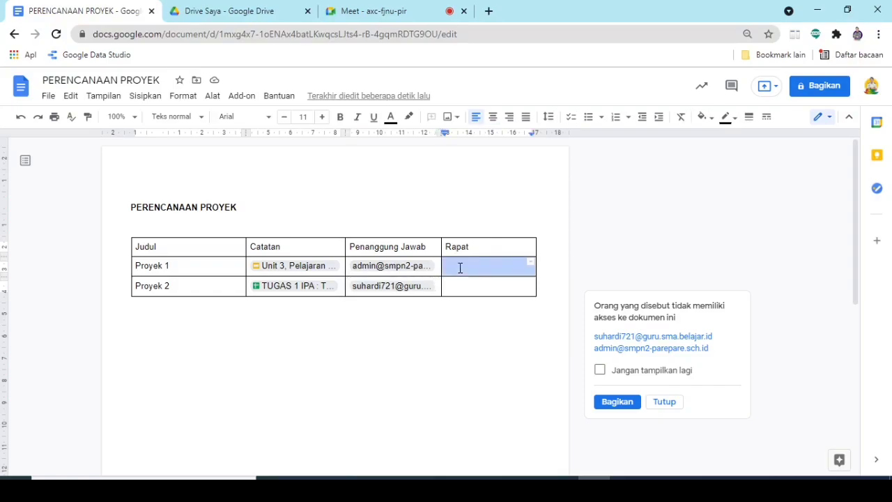
pyautogui.write('@')
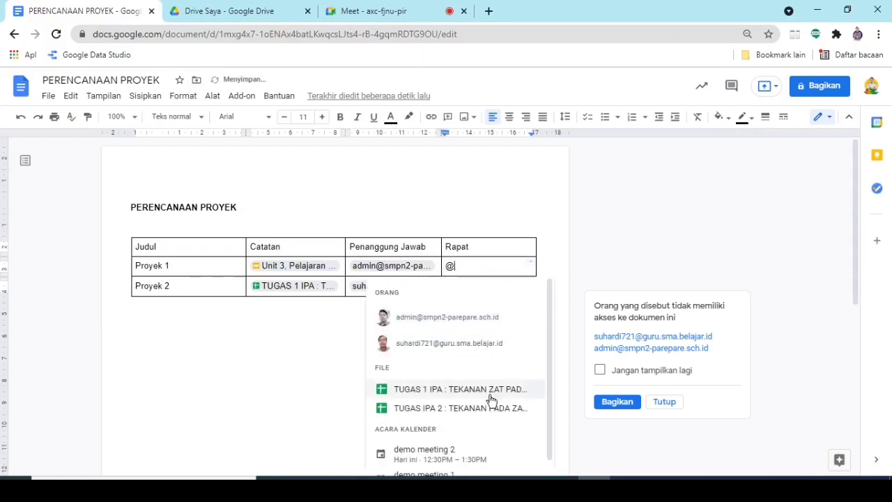
pyautogui.scroll(-1, 448, 457)
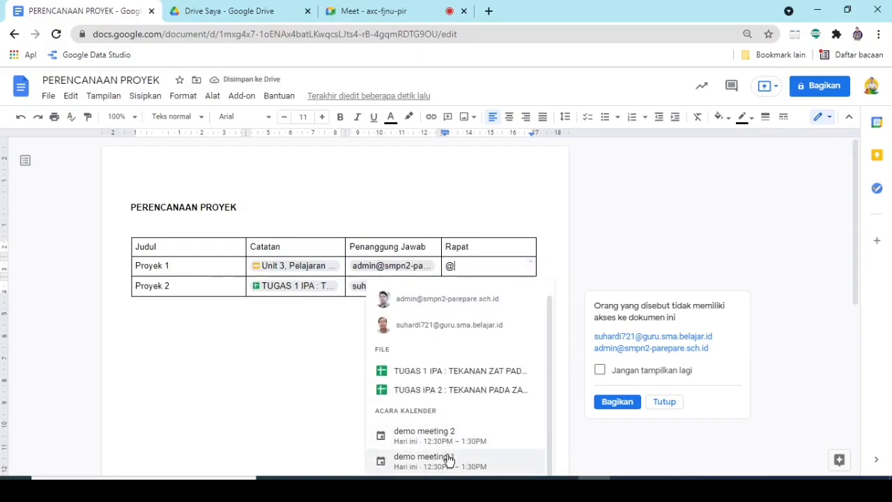
pyautogui.click(448, 461)
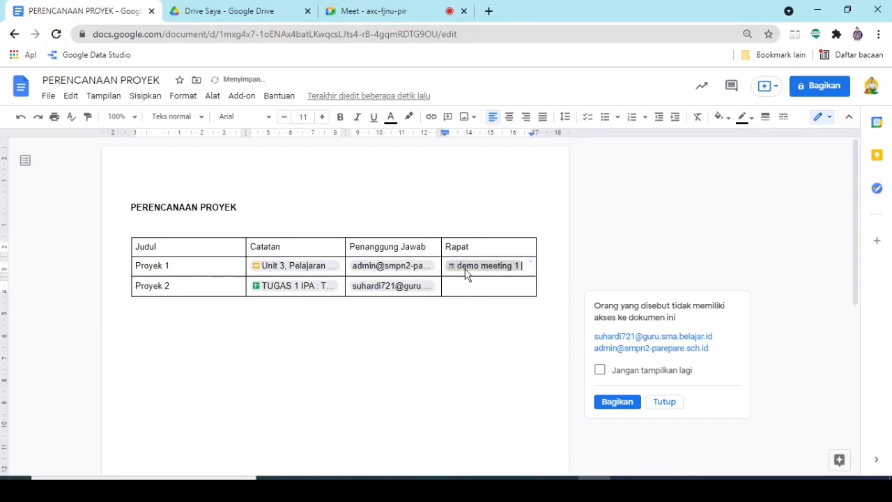
pyautogui.moveTo(466, 273)
pyautogui.click(476, 291)
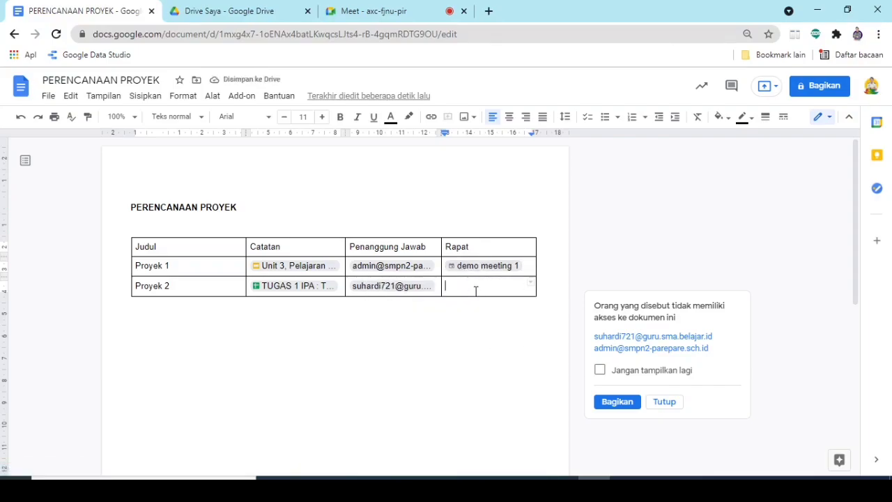
pyautogui.write('@')
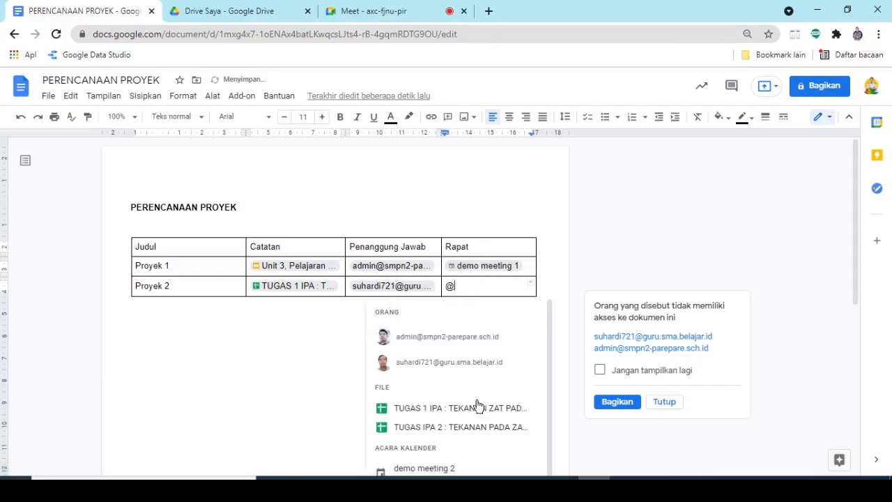
pyautogui.scroll(-1, 467, 432)
pyautogui.click(451, 452)
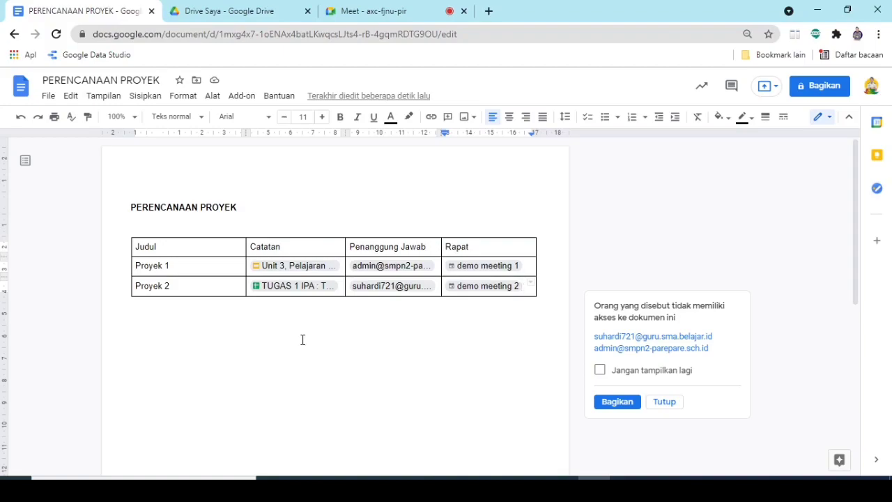
pyautogui.moveTo(301, 271)
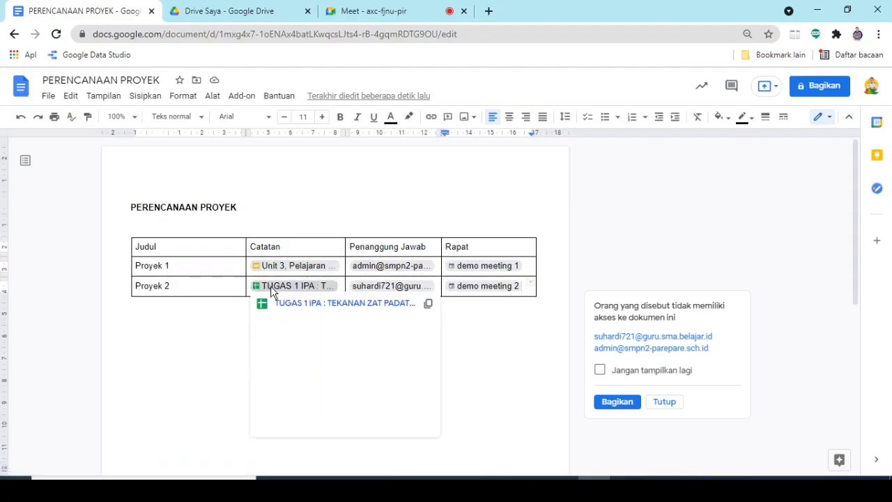
pyautogui.moveTo(383, 273)
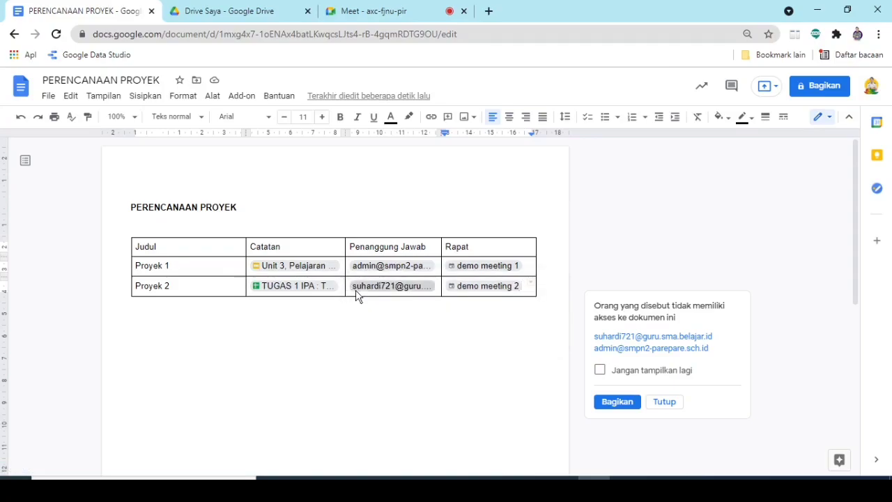
pyautogui.moveTo(481, 273)
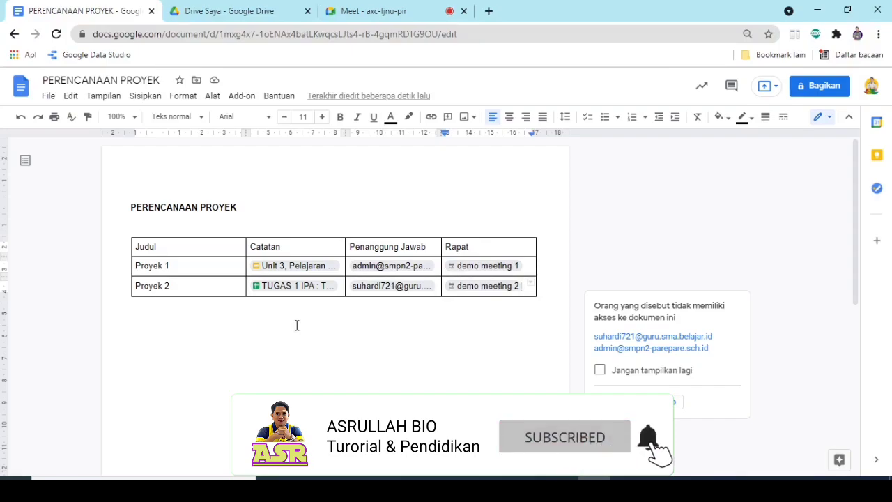
# Step: Create a checklist below the table with the items perencanaan, observasi and pelaksanaan, and mark perencanaan as done
pyautogui.click(143, 320)
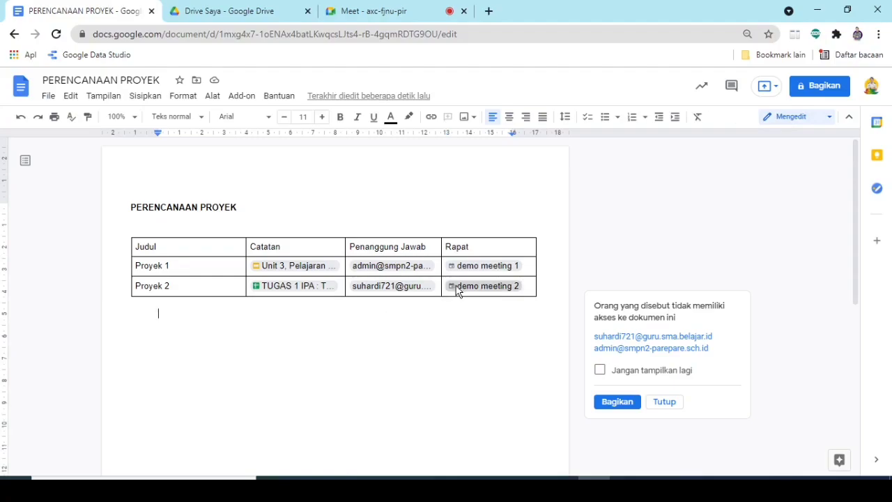
pyautogui.moveTo(456, 288)
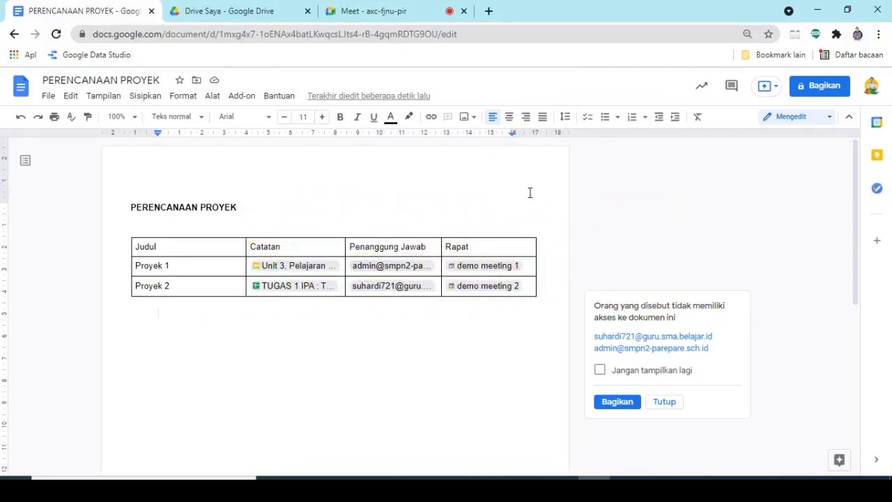
pyautogui.click(588, 121)
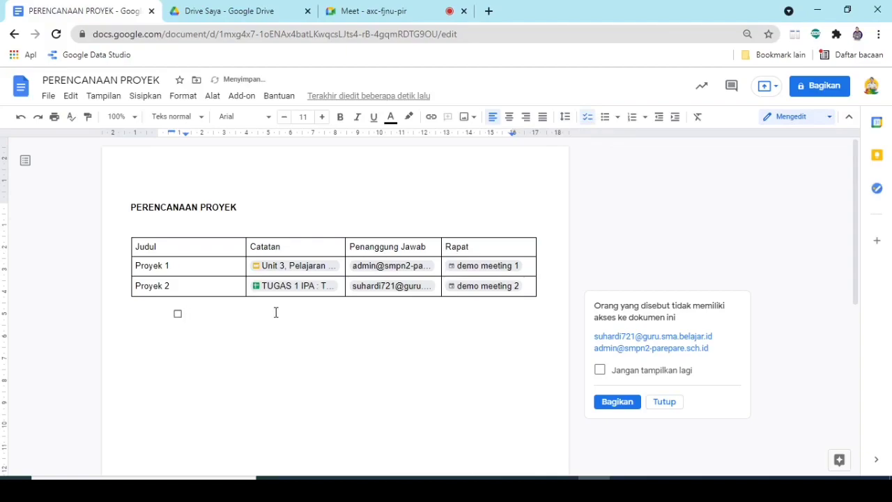
pyautogui.write('perencanaan')
pyautogui.press('Return')
pyautogui.write('observasi')
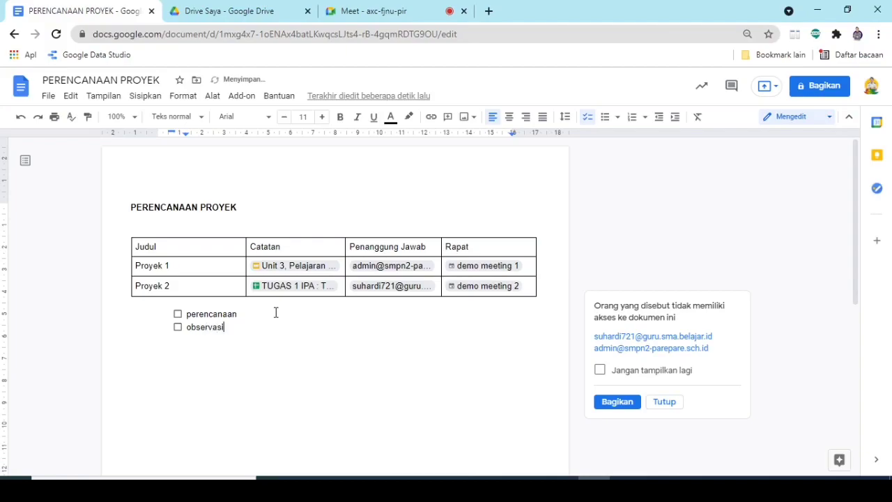
pyautogui.press('Return')
pyautogui.write('pelaksanaan')
pyautogui.click(178, 315)
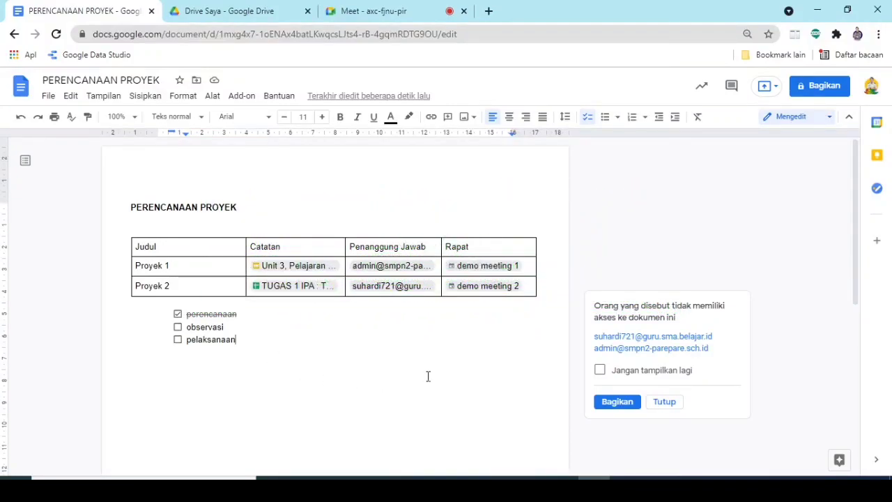
# Step: Present this document's tab to the ongoing meeting and switch to Google Meet to view the presentation
pyautogui.click(764, 88)
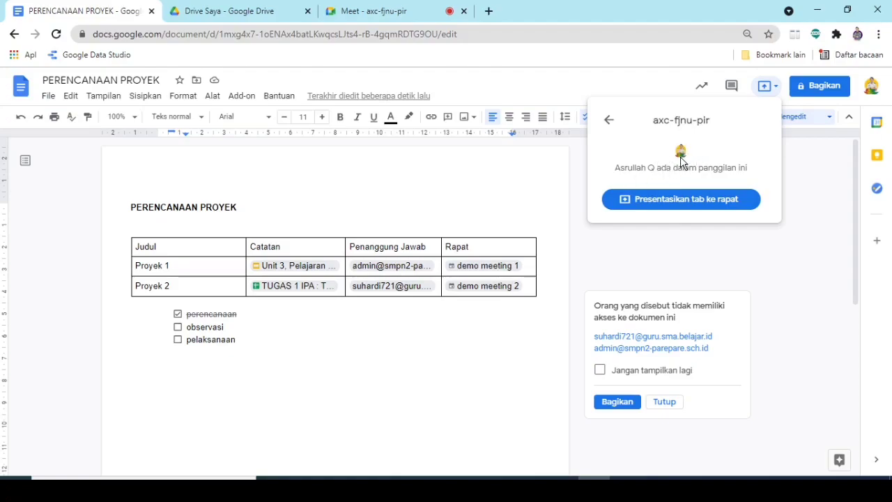
pyautogui.press('Escape')
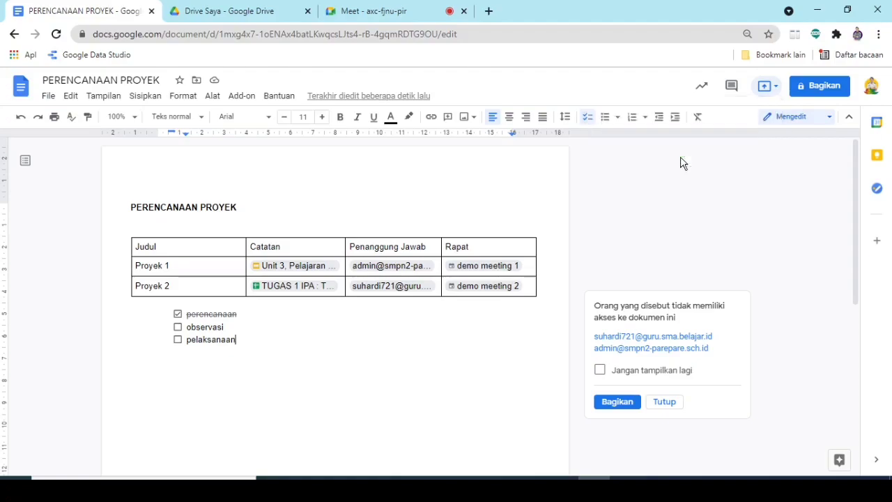
pyautogui.click(764, 87)
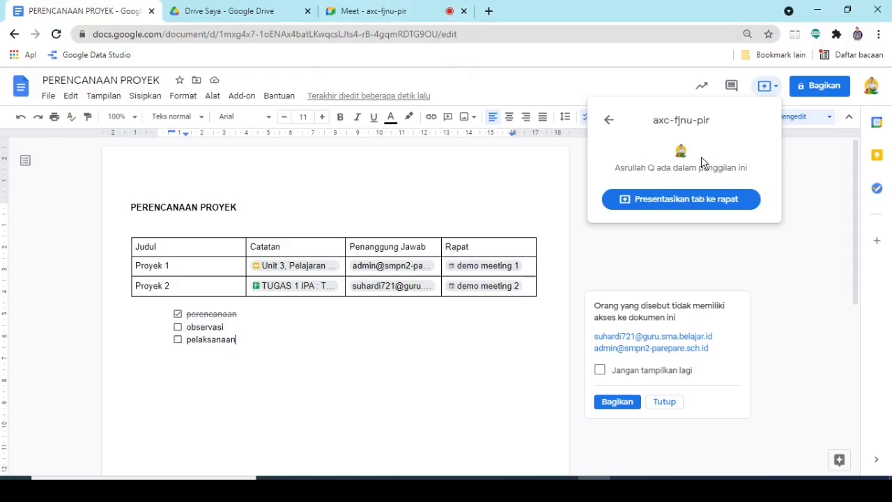
pyautogui.click(671, 201)
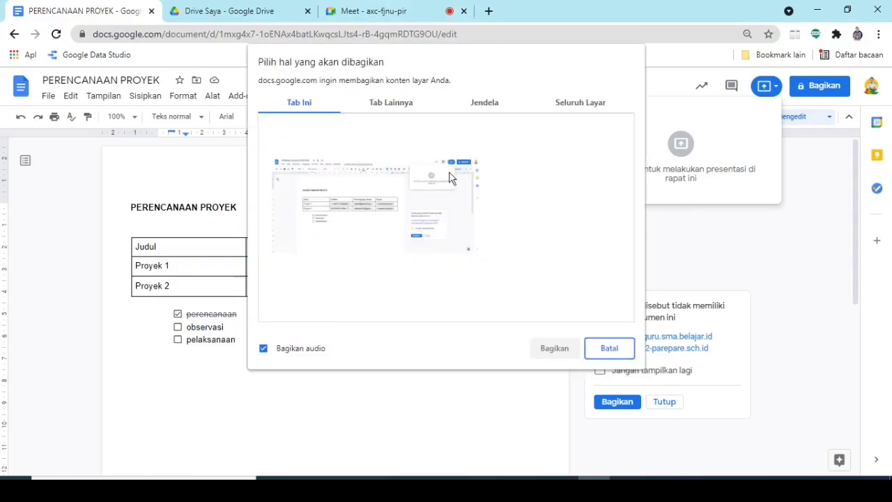
pyautogui.click(358, 192)
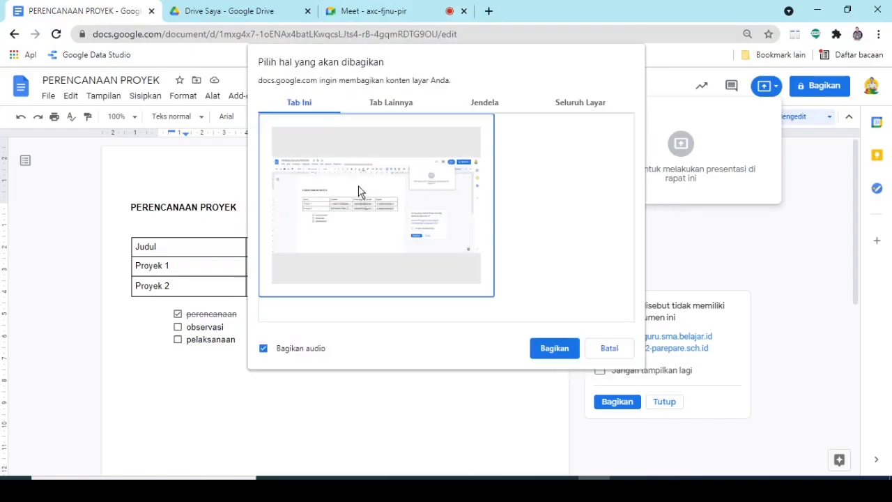
pyautogui.click(542, 350)
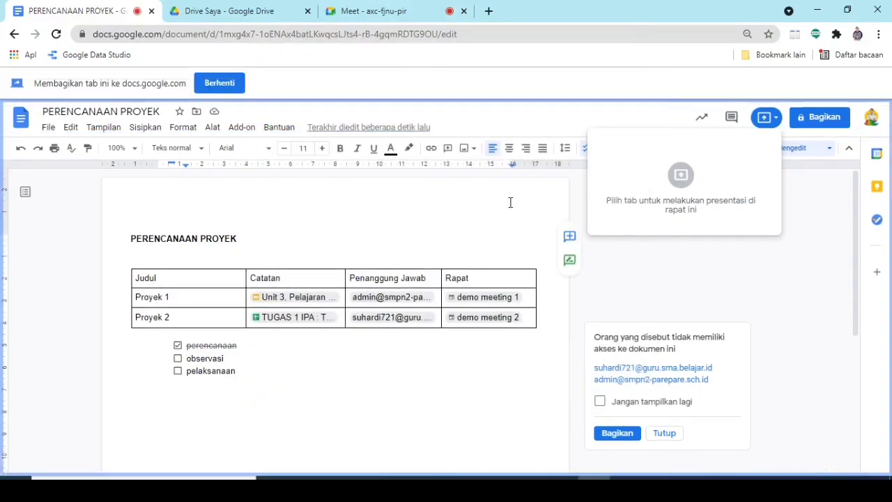
pyautogui.click(388, 11)
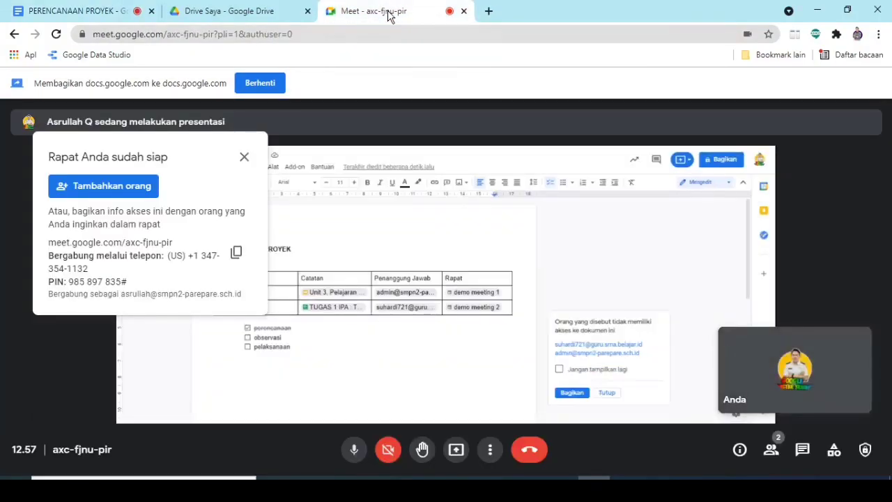